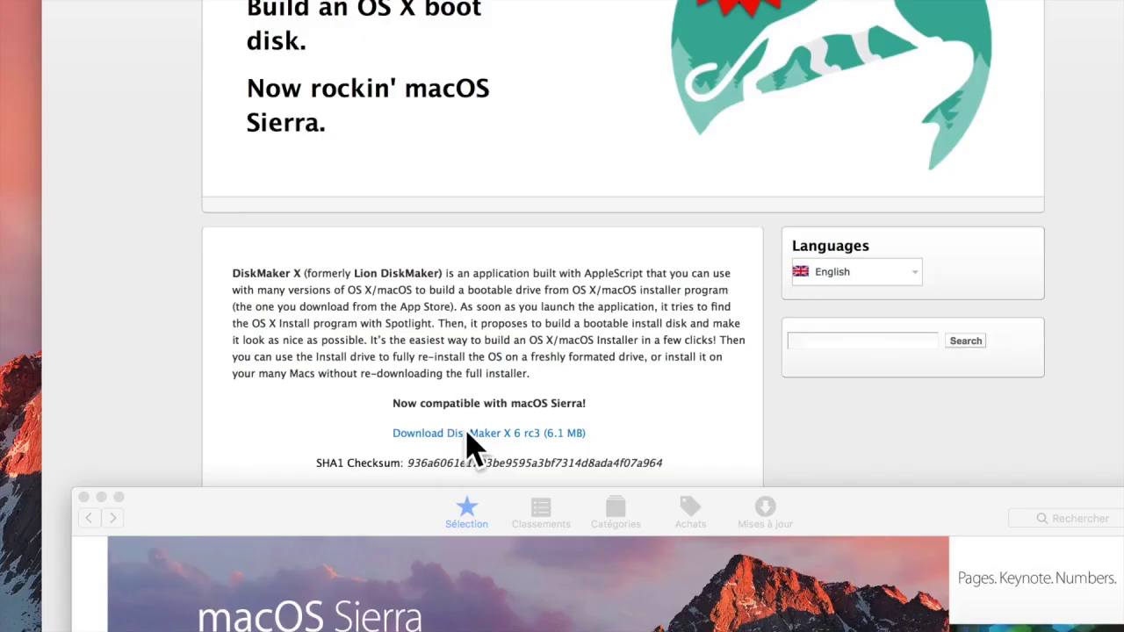
Step: Search the page elements for "dow" and go to the Download DiskMaker X 6 rc3 link
key(ctrl+alt+i)
text(do)
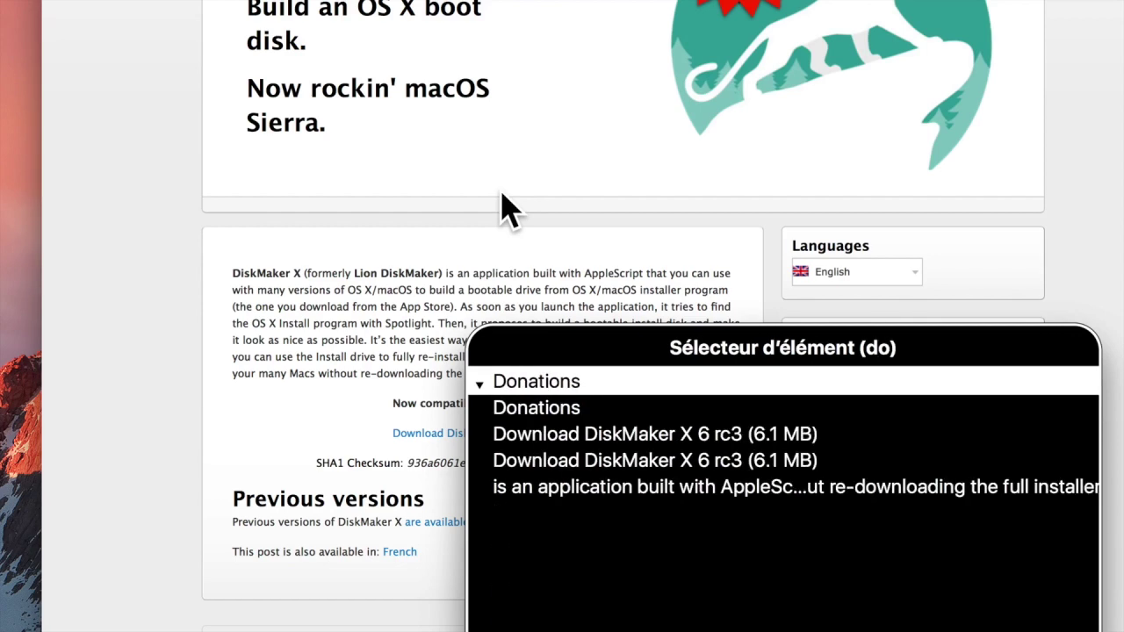
text(w)
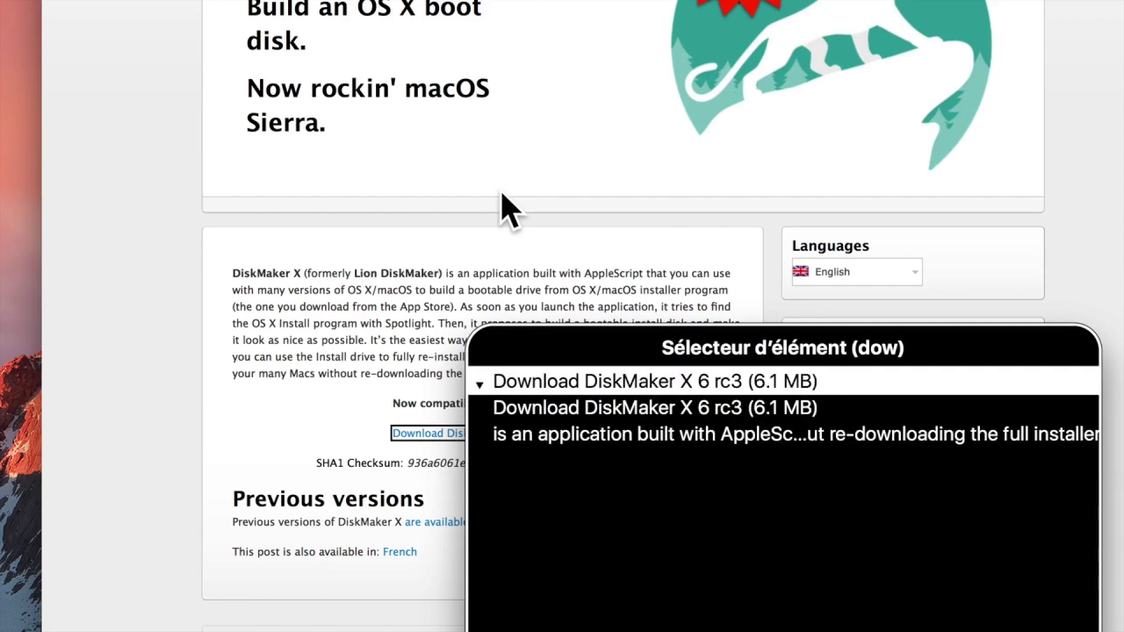
key(Return)
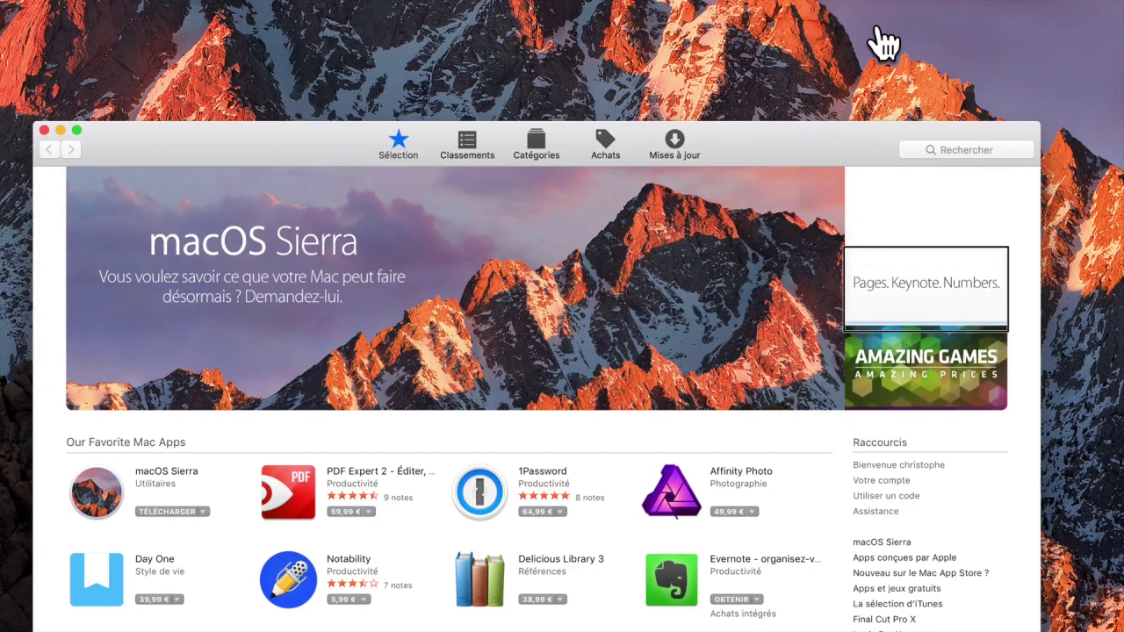
Step: Search the App Store for "sierra" and download macOS Sierra from its product page
click(966, 149)
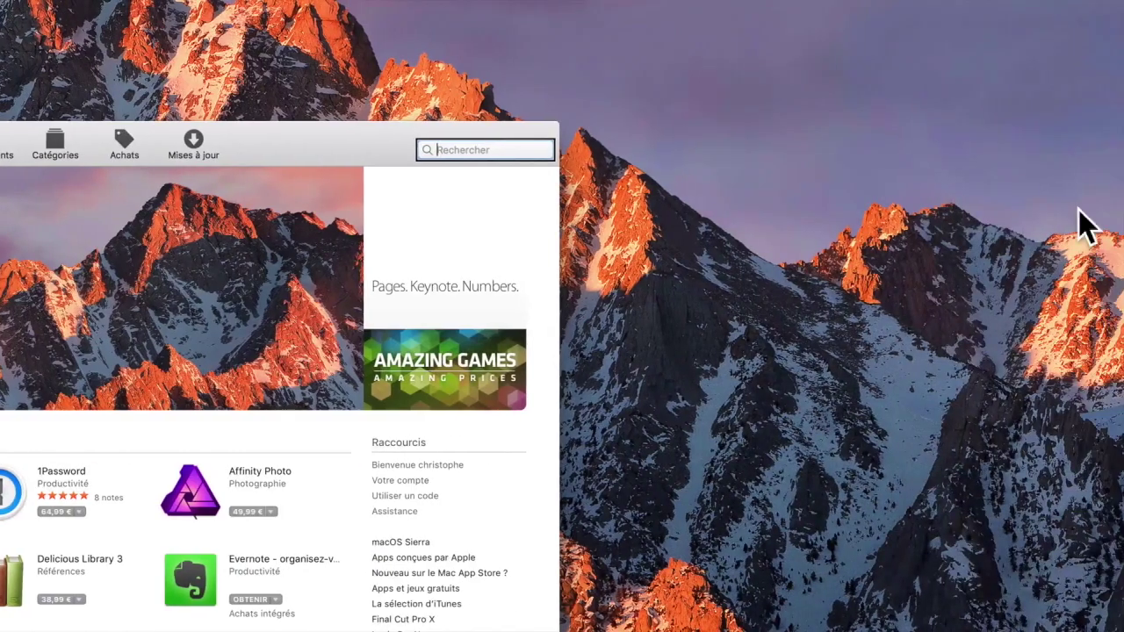
text(sierra)
key(Return)
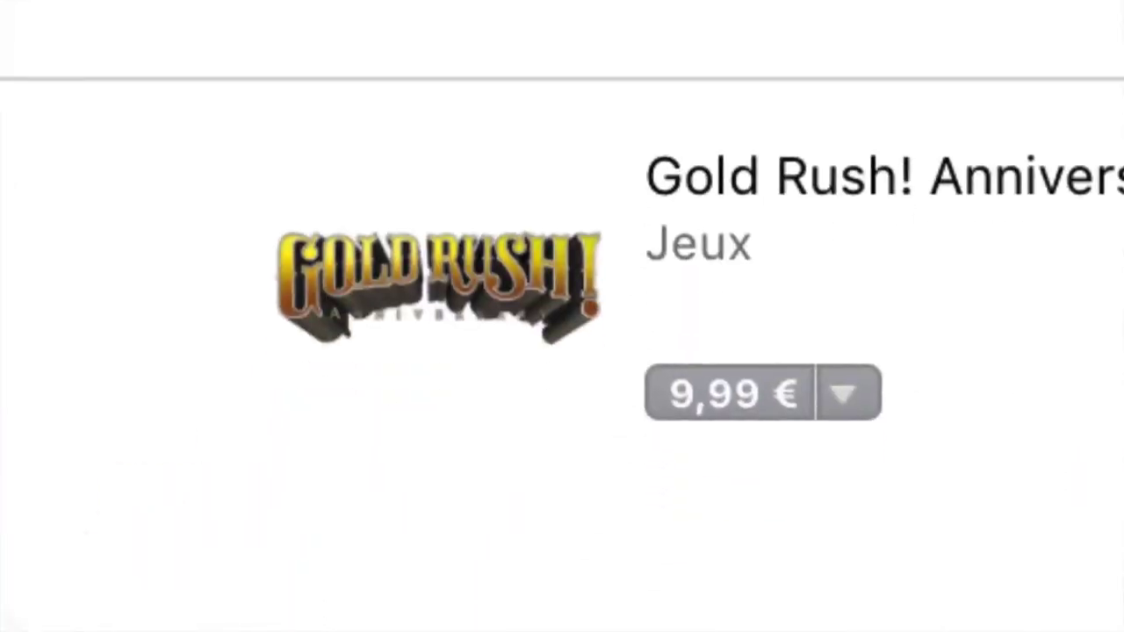
click(802, 140)
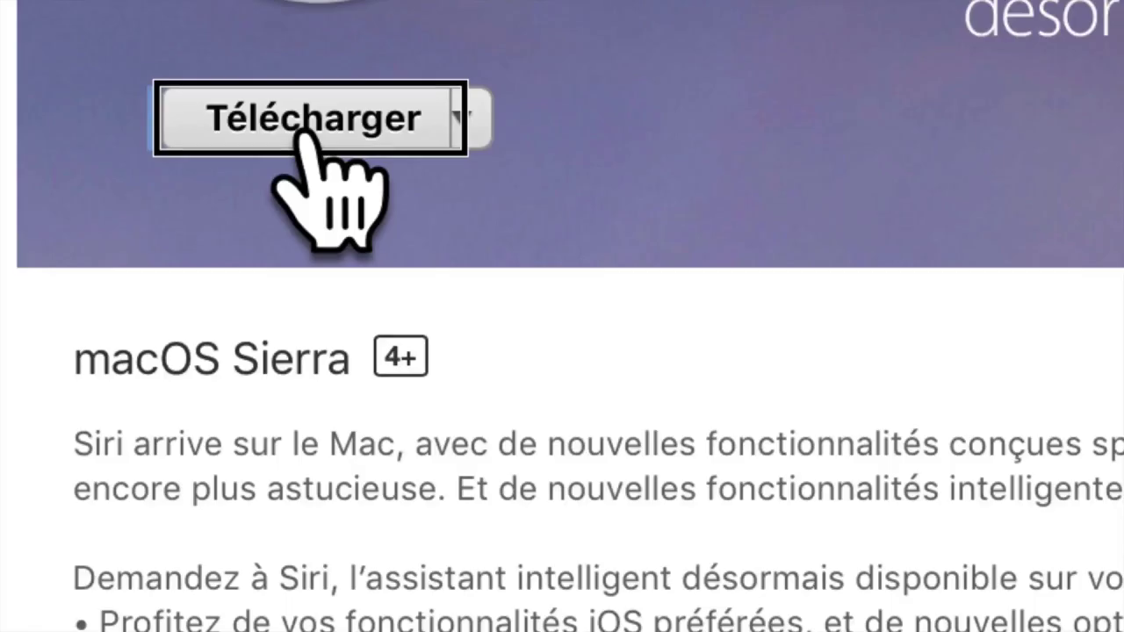
click(303, 128)
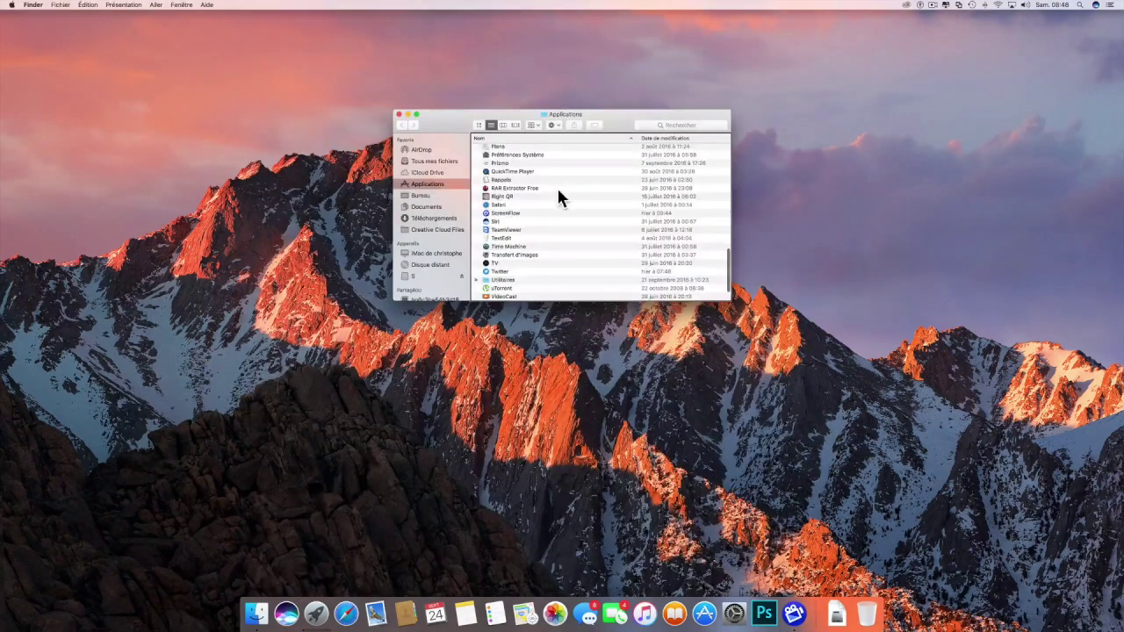
Step: Launch DiskMaker X 6 from the Applications folder in Finder and close the folder window
click(557, 197)
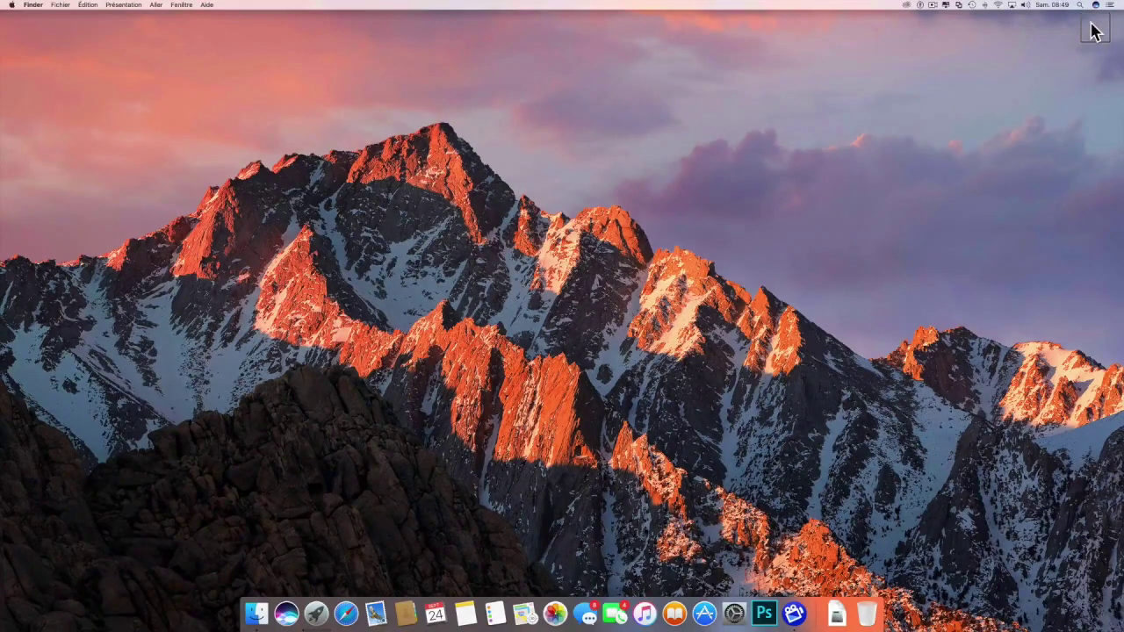
key(super+shift+a)
key(super+o)
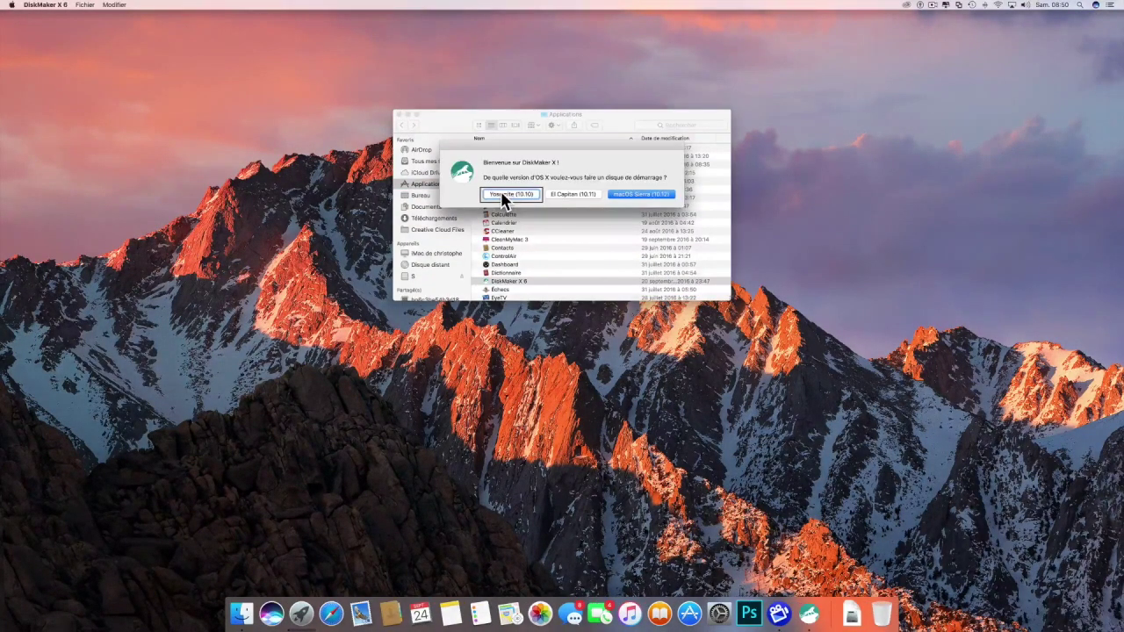
key(super+w)
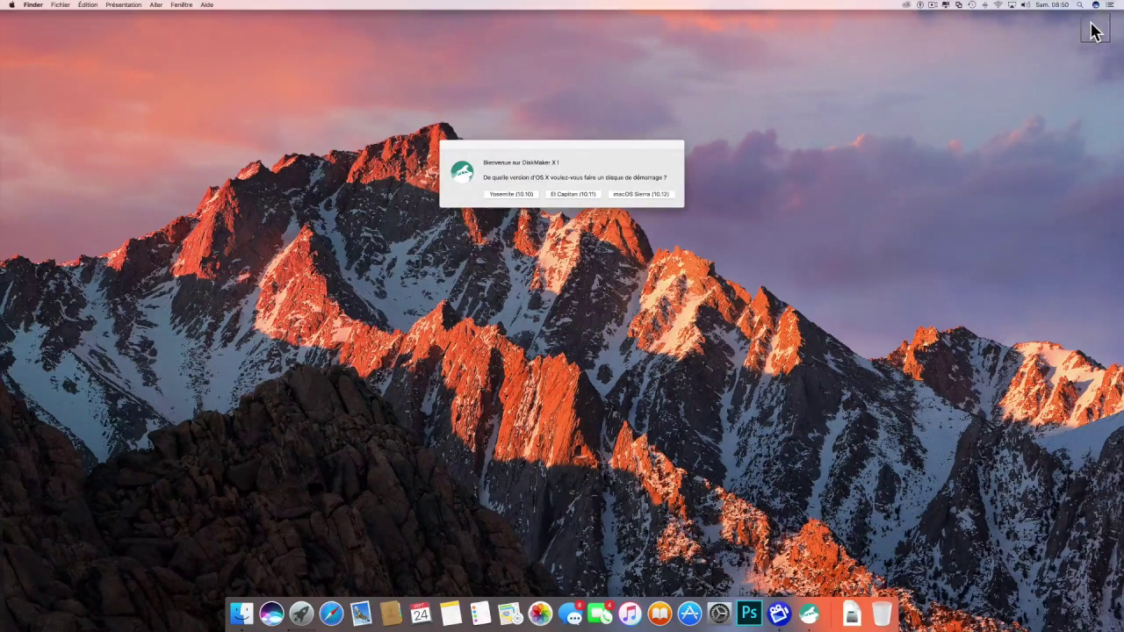
Step: Return to the DiskMaker X welcome dialog and choose macOS Sierra (10.12) as the boot disk version
click(462, 180)
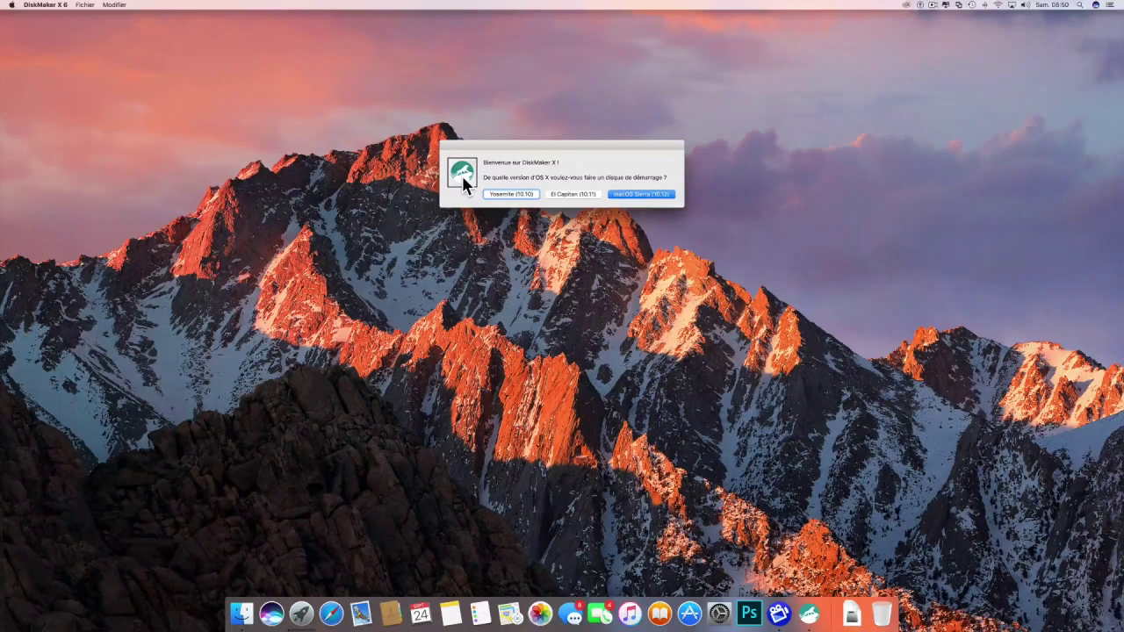
click(580, 170)
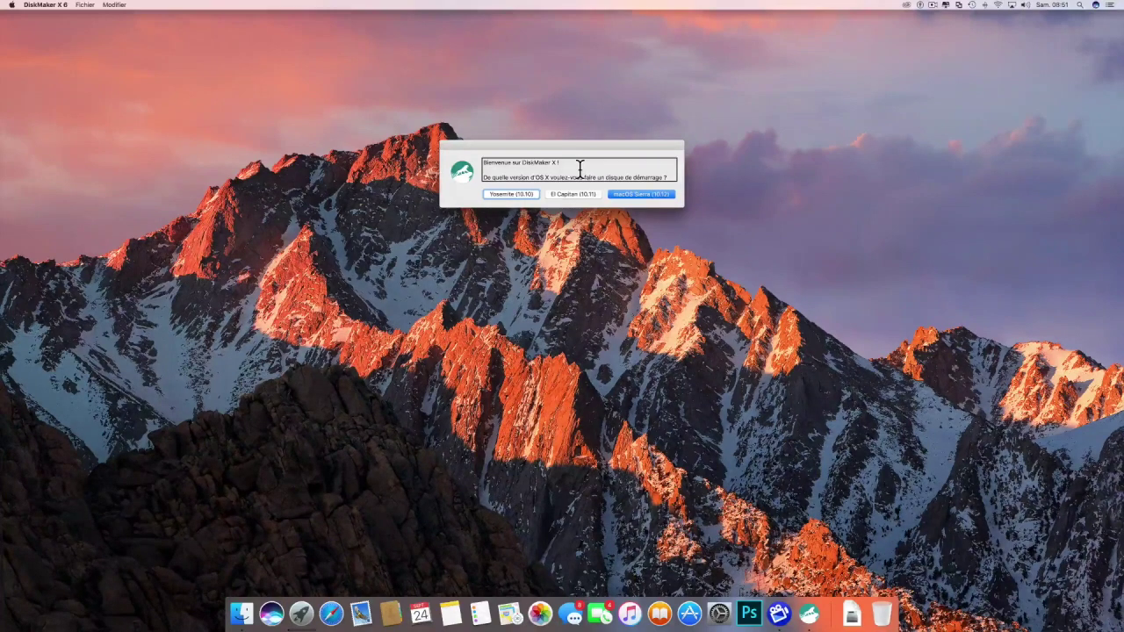
click(512, 198)
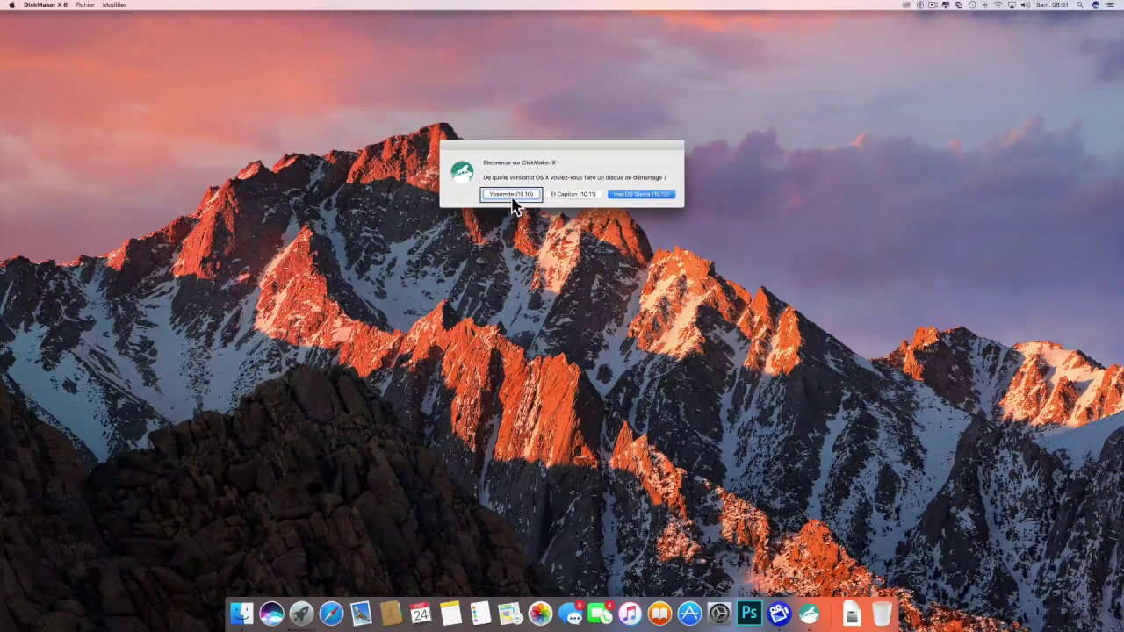
click(642, 200)
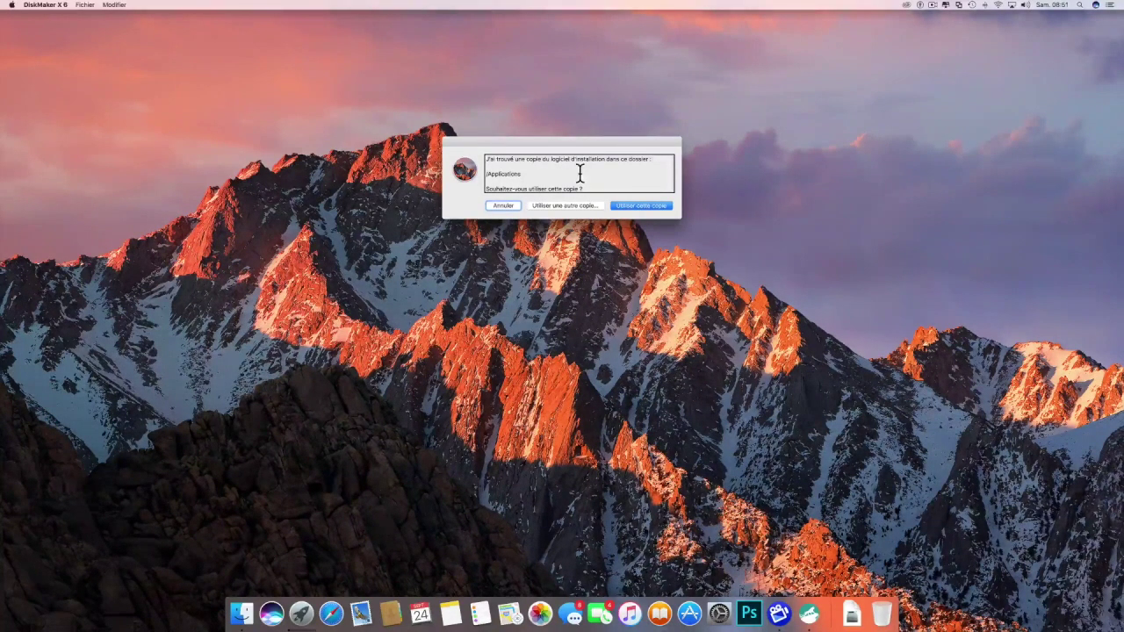
Step: Use the copy of the installer found in the Applications folder
key(Tab)
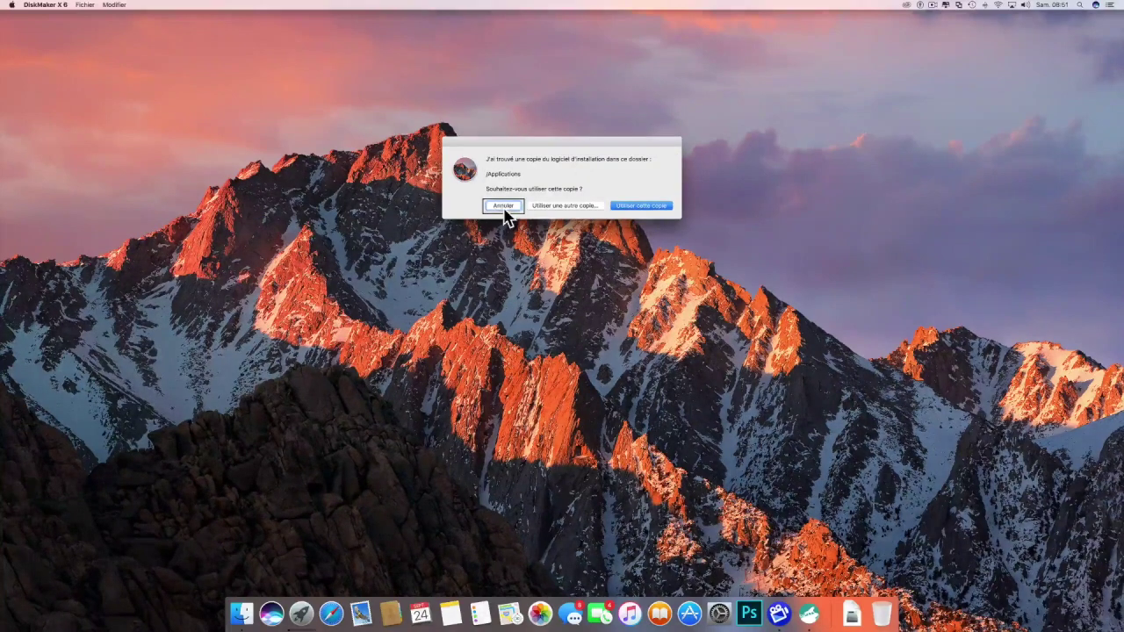
key(Tab)
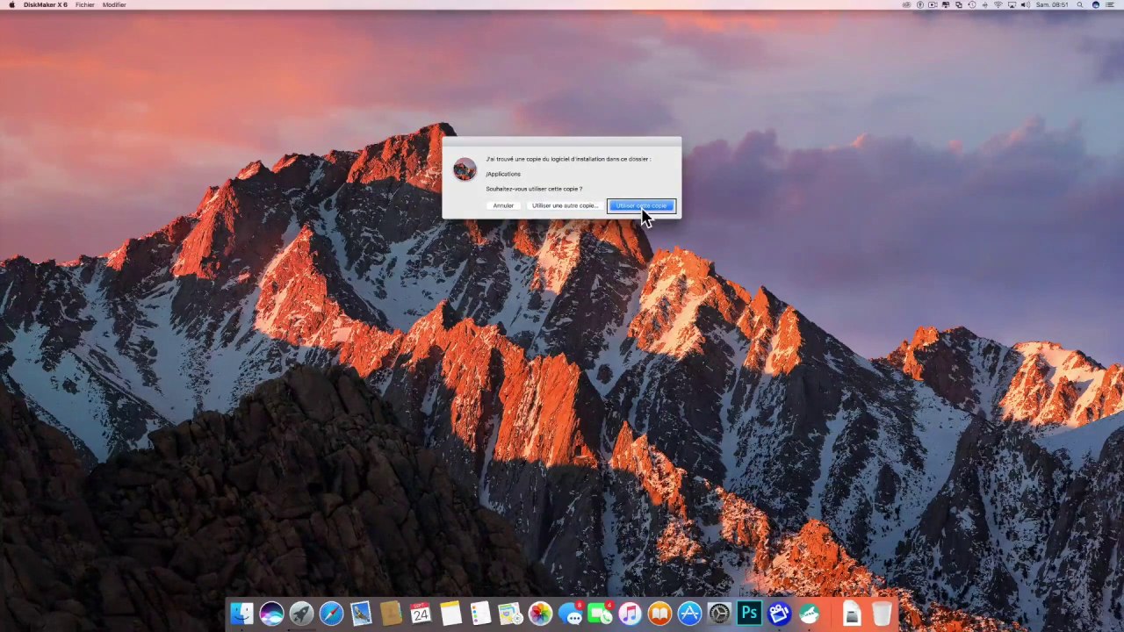
click(641, 209)
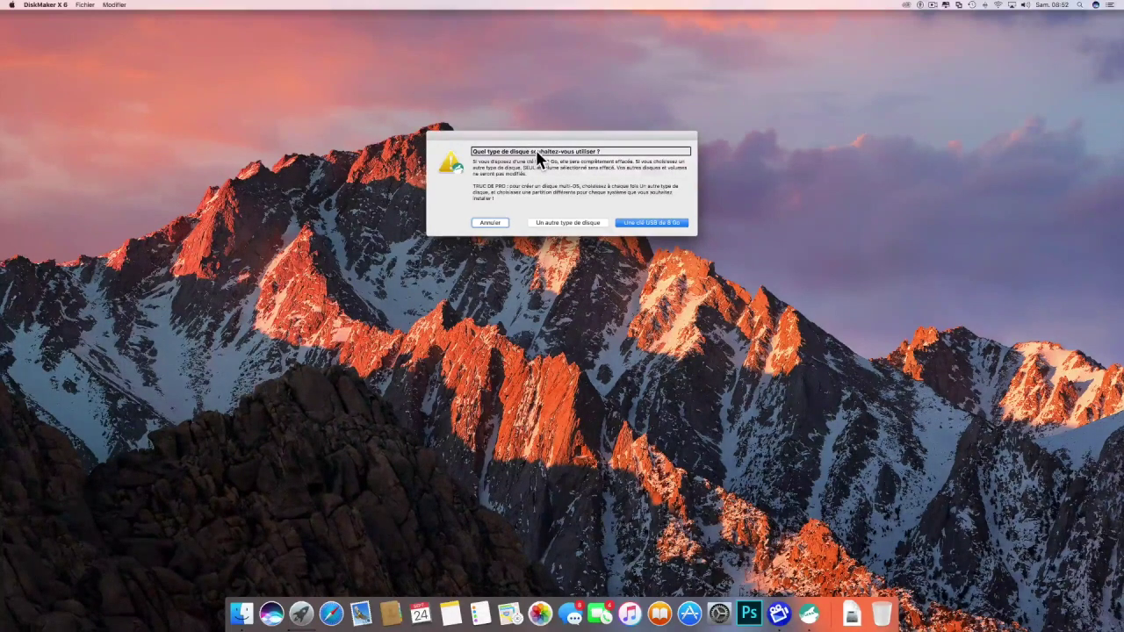
Step: Review the disk type options and choose an 8 GB USB key for the boot disk
key(ctrl+alt+Right)
key(ctrl+alt+Right)
key(ctrl+alt+Right)
key(ctrl+alt+Right)
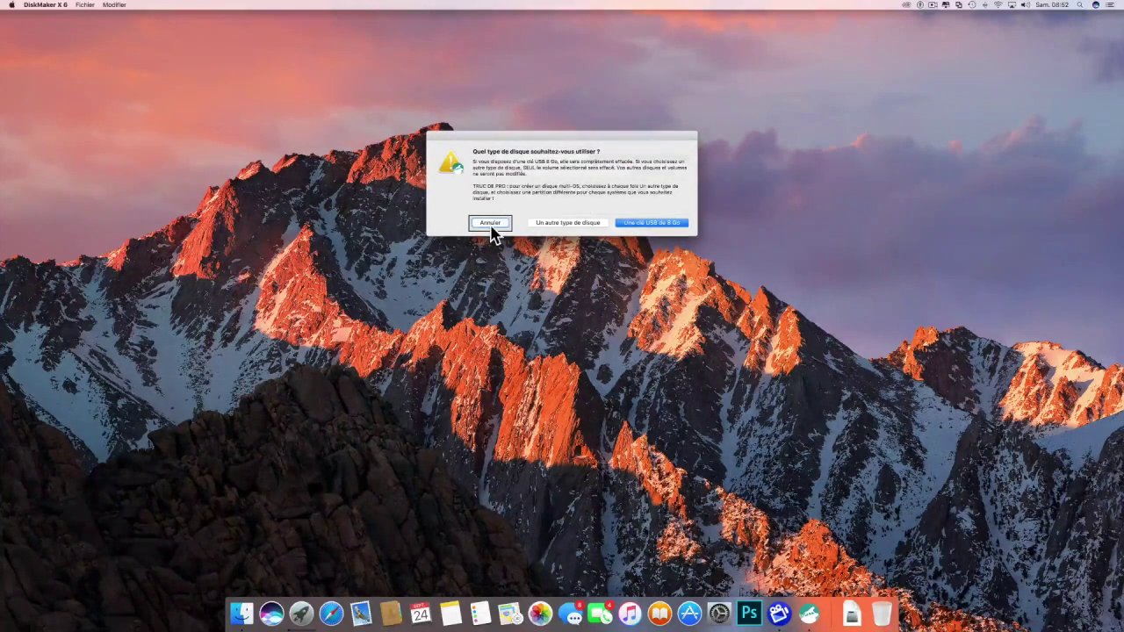
click(652, 223)
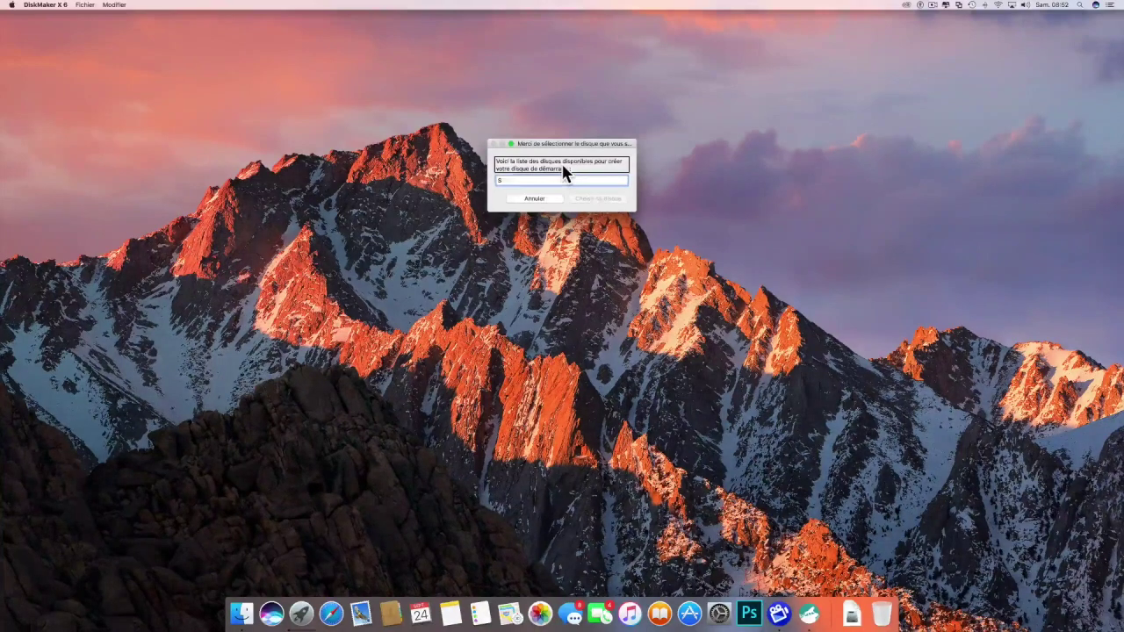
Step: Choose the volume S as the target disk and approve erasing it to create the boot disk
key(Down)
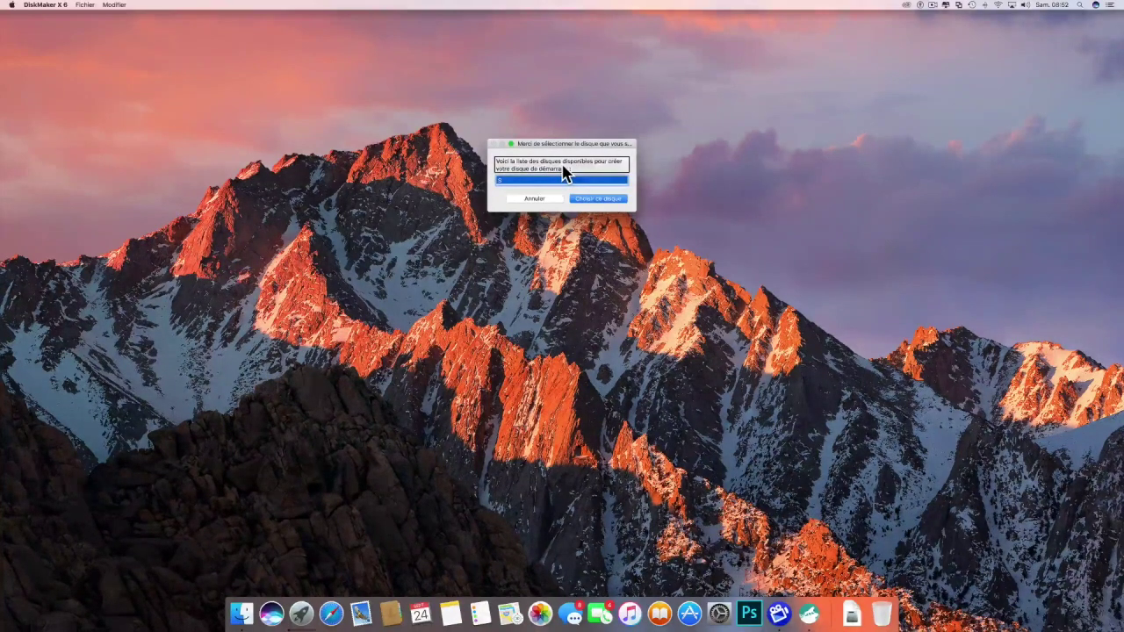
click(534, 200)
click(600, 198)
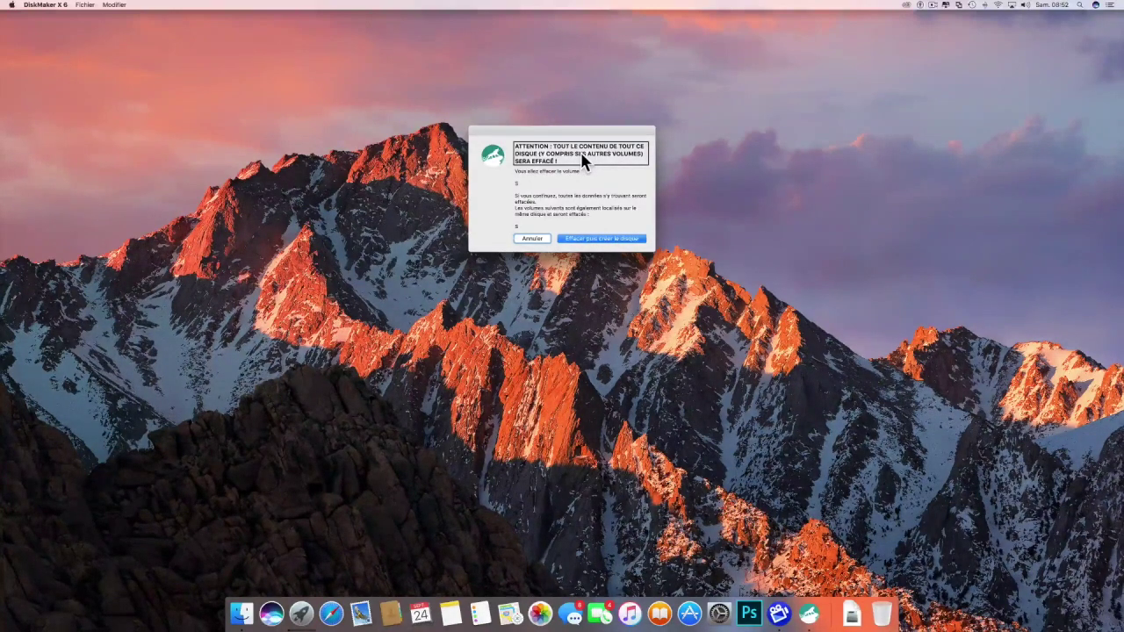
click(580, 197)
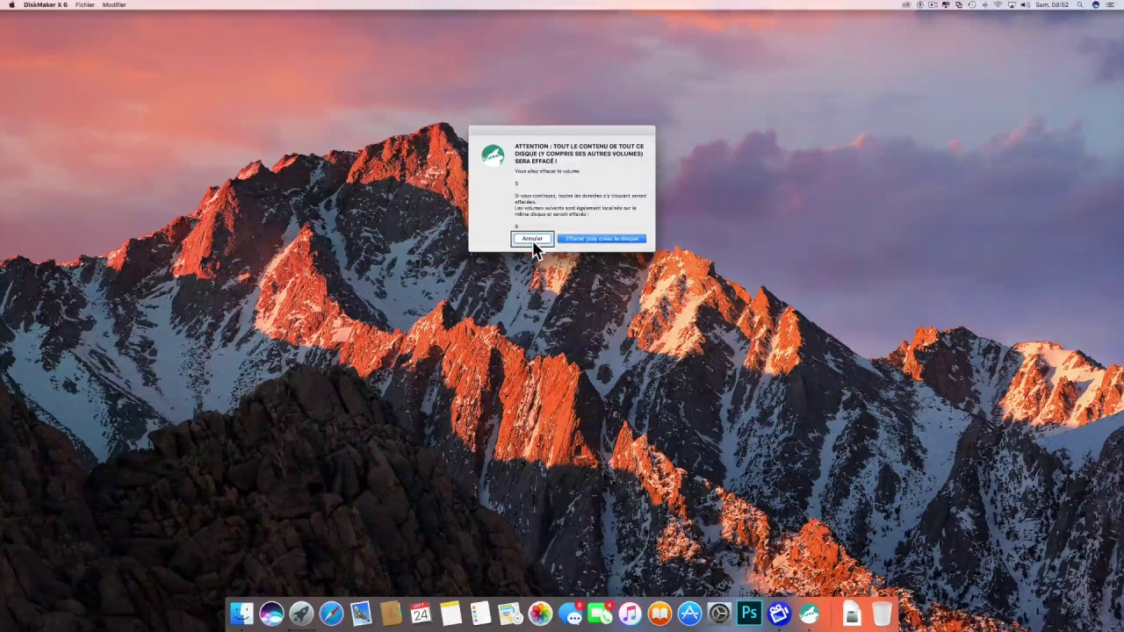
click(602, 240)
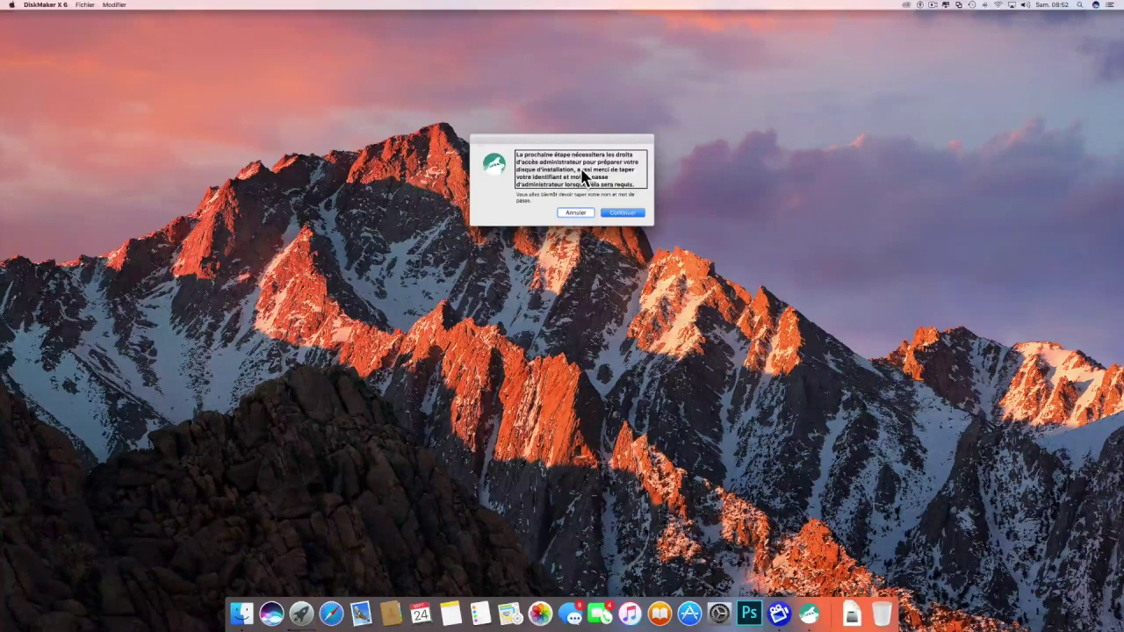
Step: Continue past the administrator rights notice and authorize the disk creation with the account password
click(624, 213)
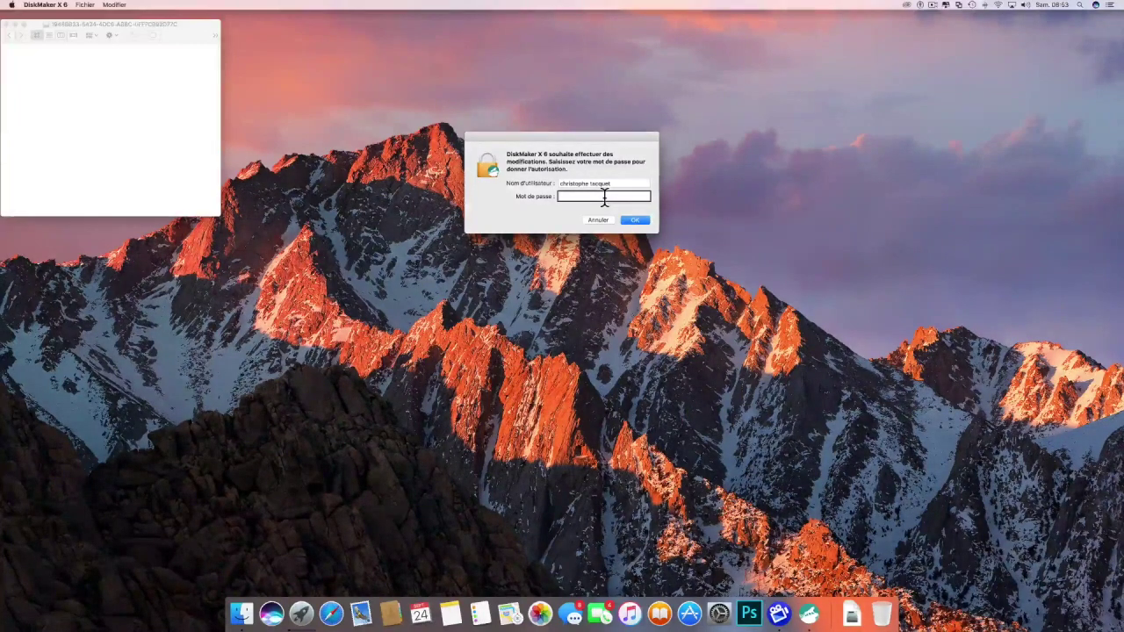
text(••••••••••)
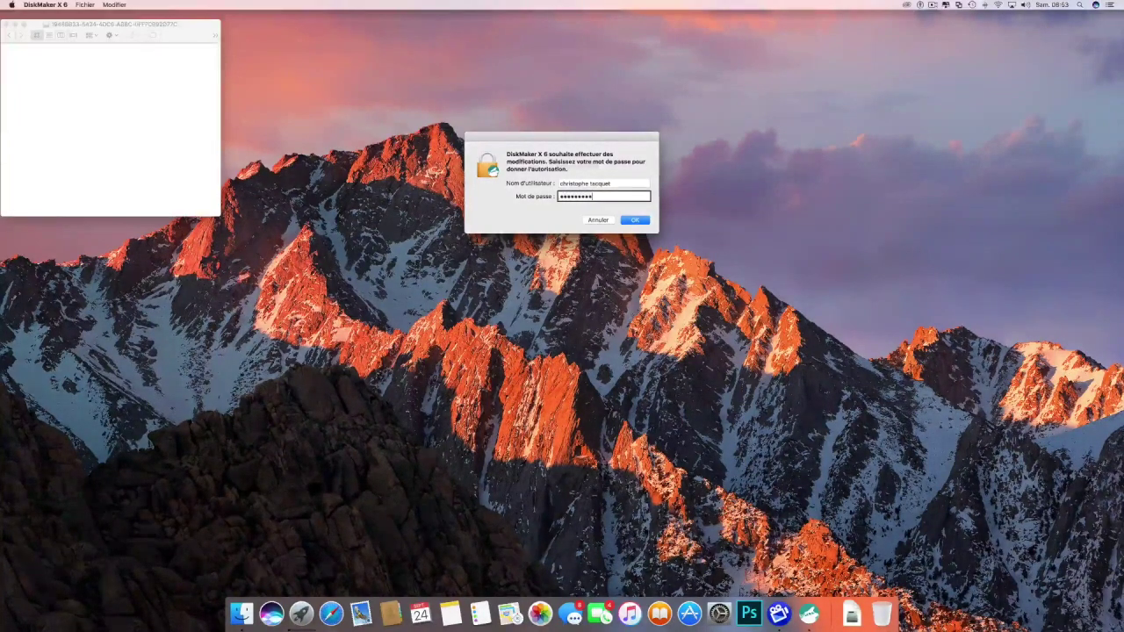
key(Return)
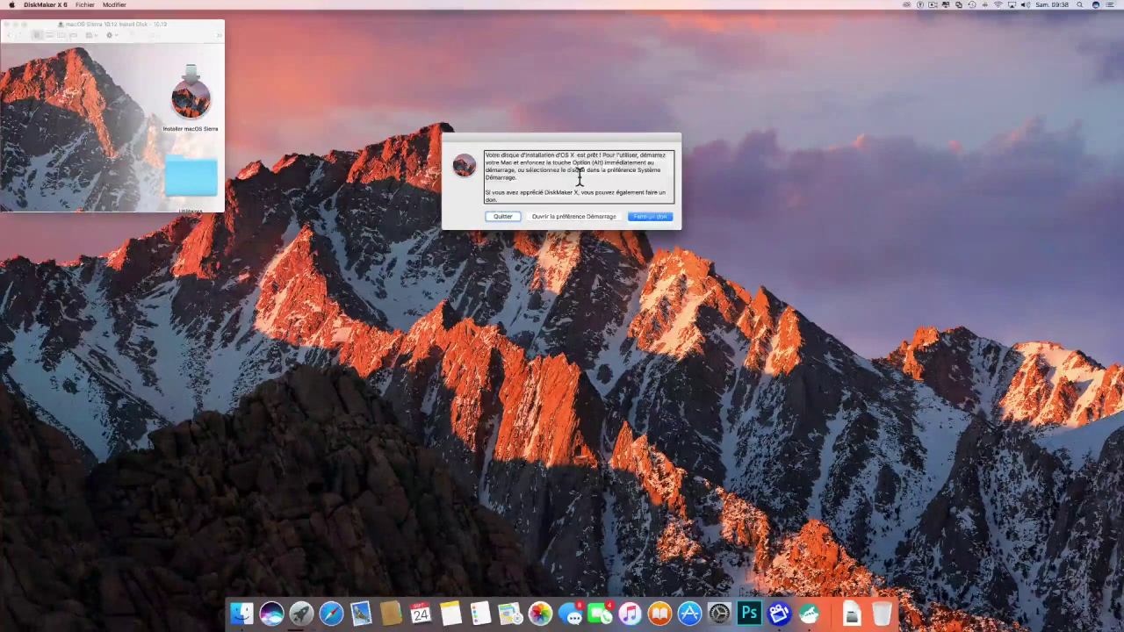
Step: Quit DiskMaker X and open Installer macOS Sierra from the macOS Sierra 10.12 Install Disk window
click(502, 216)
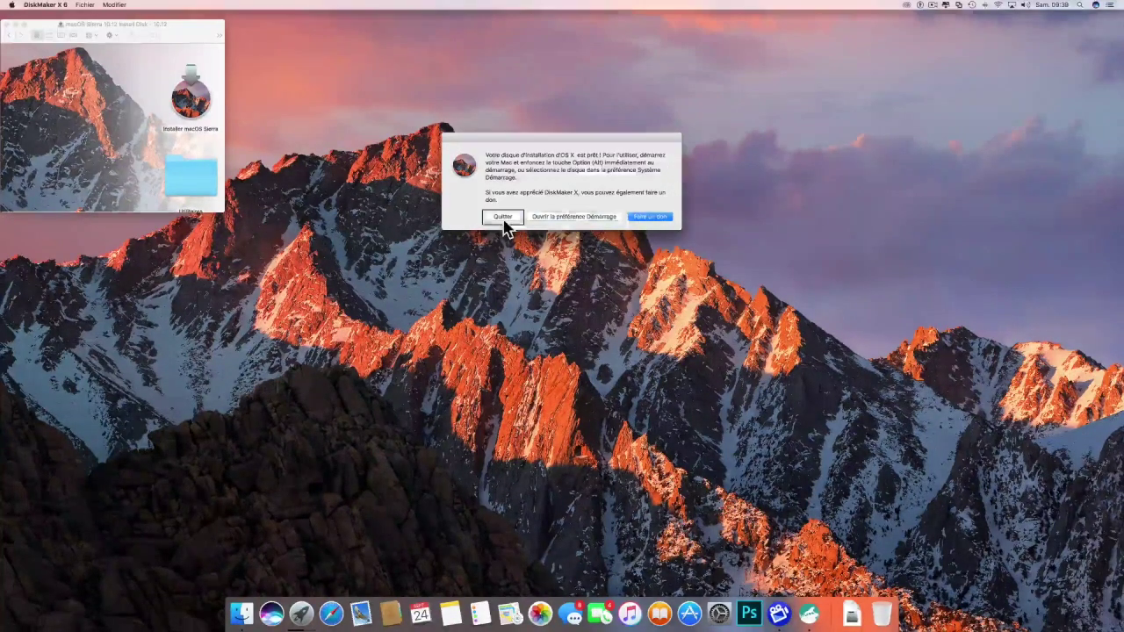
click(503, 216)
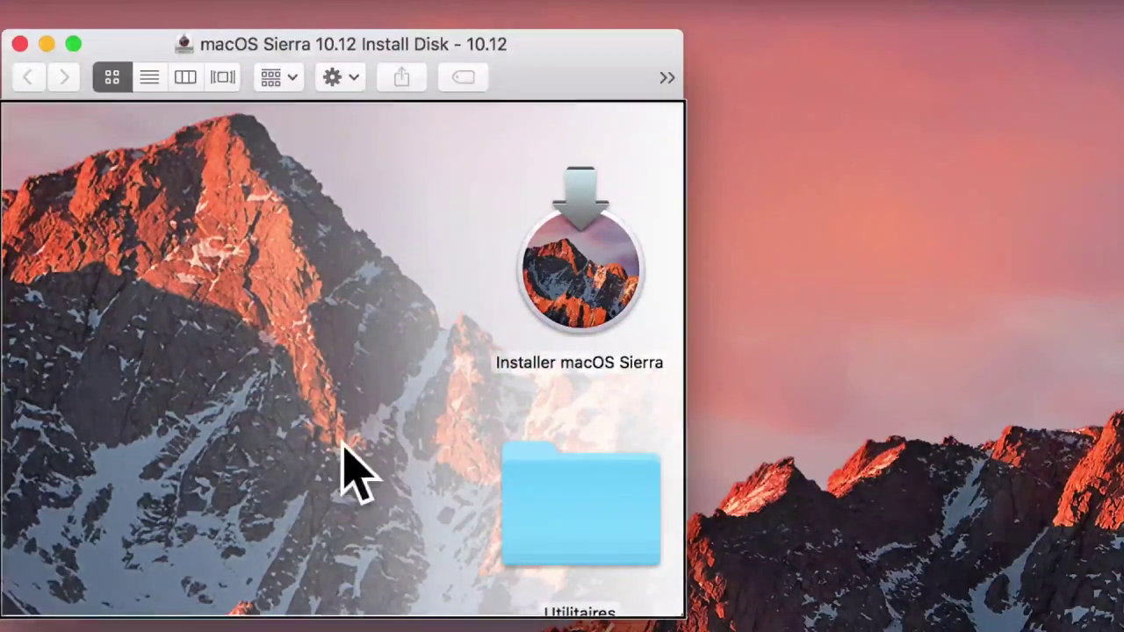
click(579, 276)
key(Down)
click(549, 187)
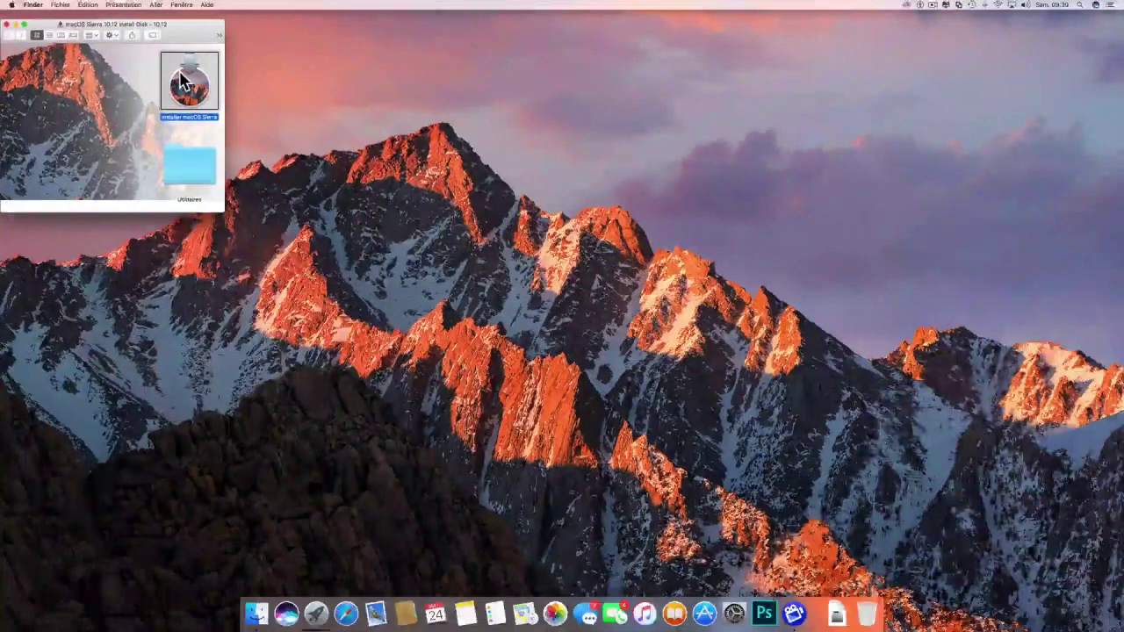
double_click(182, 81)
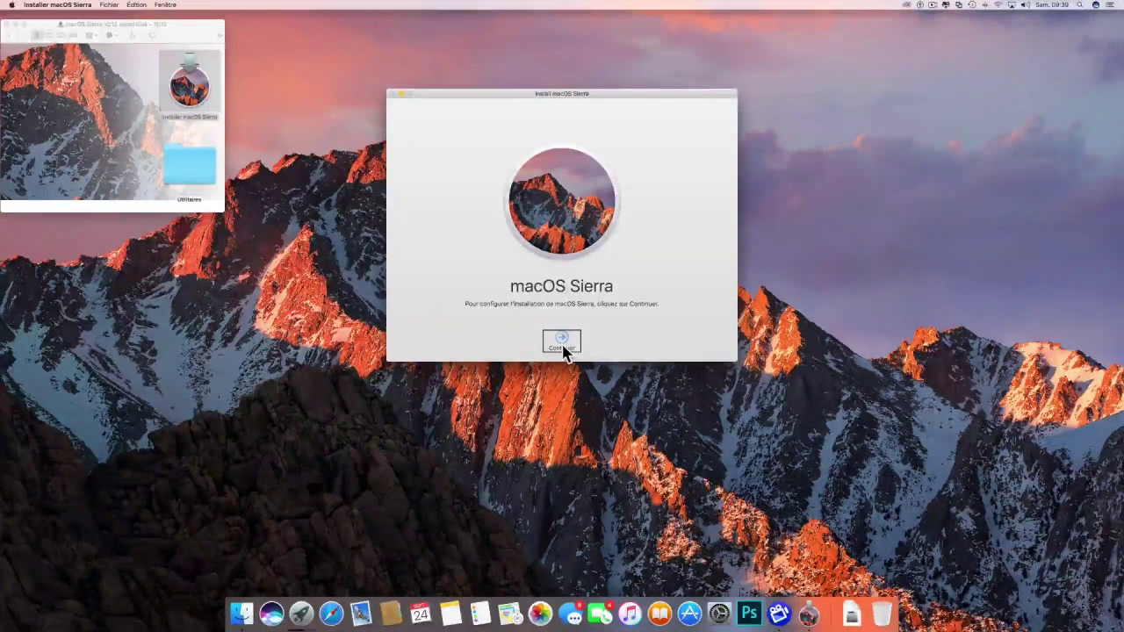